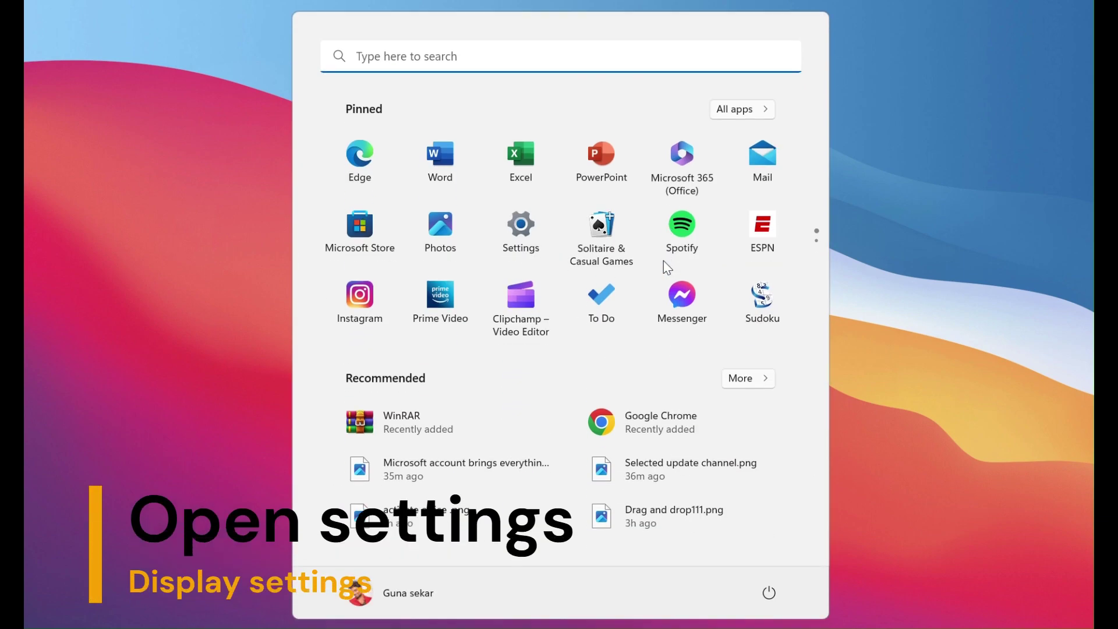
{"action": "type", "text": "settings"}
Step: Launch Settings from the Start search and open the Display page, where scale reads 150%
{"action": "key", "text": "Return"}
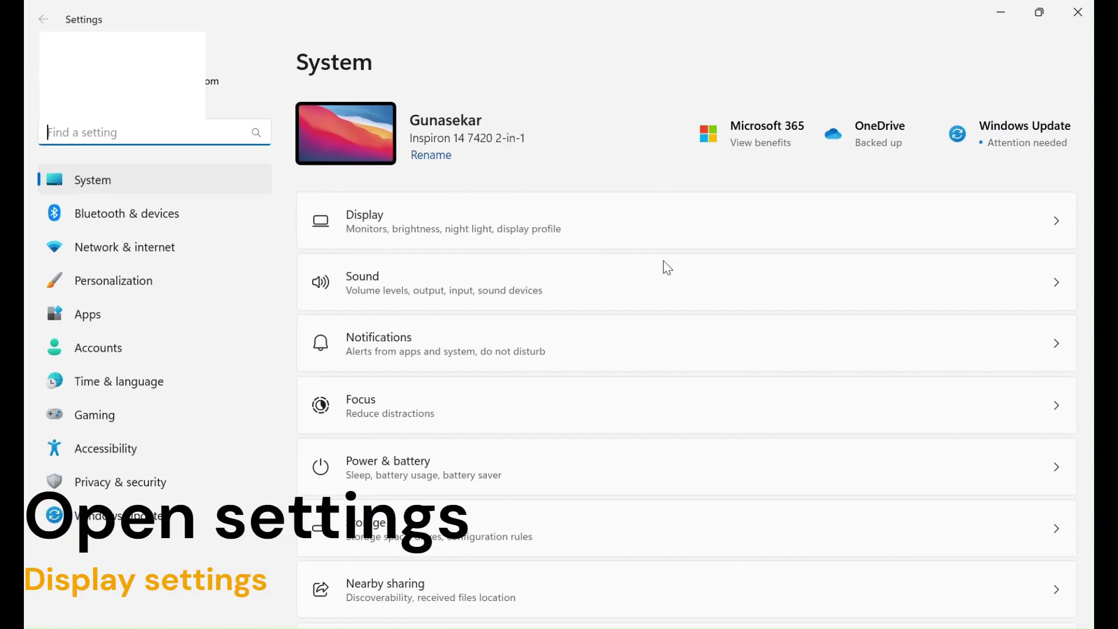
{"action": "left_click", "coordinate": [486, 223]}
{"action": "scroll", "coordinate": [404, 444], "scroll_direction": "down", "scroll_amount": 2}
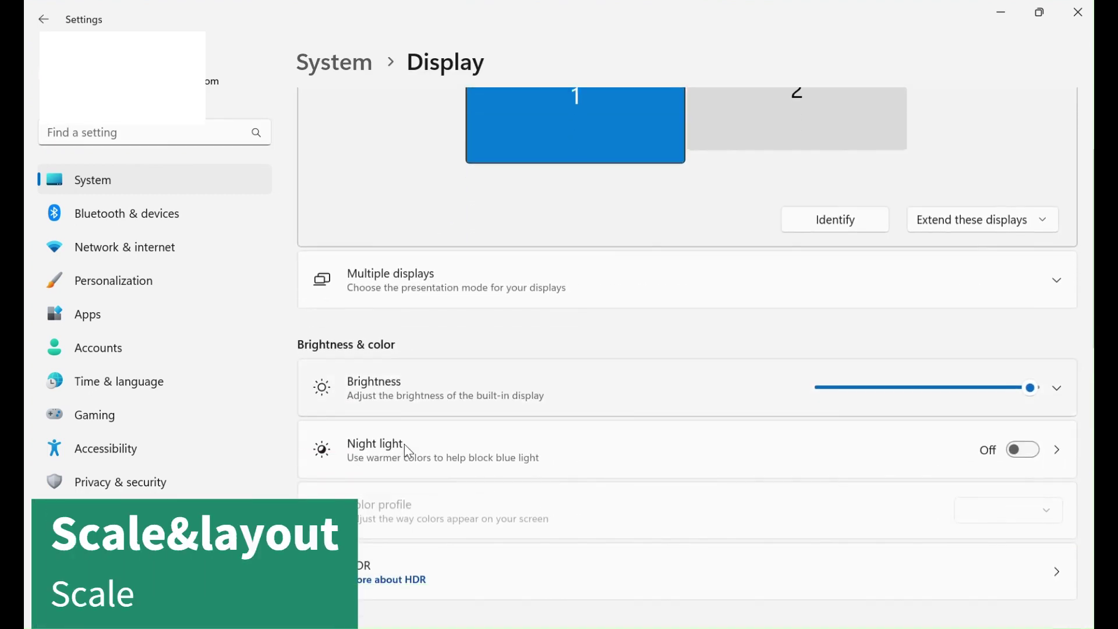
{"action": "scroll", "coordinate": [404, 444], "scroll_direction": "down", "scroll_amount": 2}
{"action": "scroll", "coordinate": [405, 444], "scroll_direction": "down", "scroll_amount": 2}
{"action": "scroll", "coordinate": [404, 445], "scroll_direction": "down", "scroll_amount": 2}
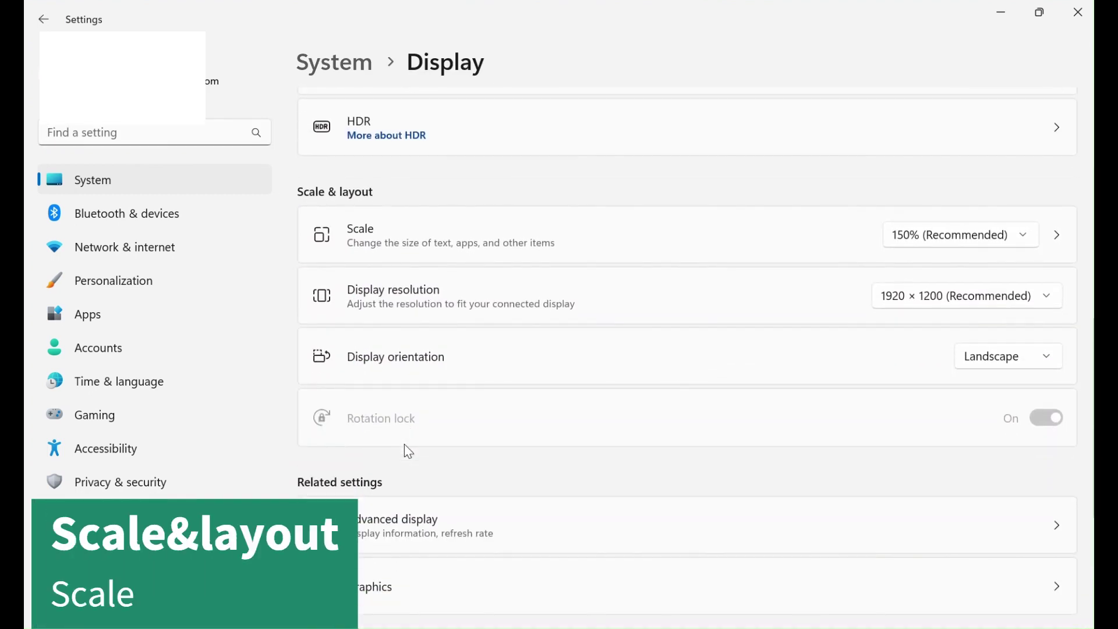
{"action": "left_click", "coordinate": [1012, 241]}
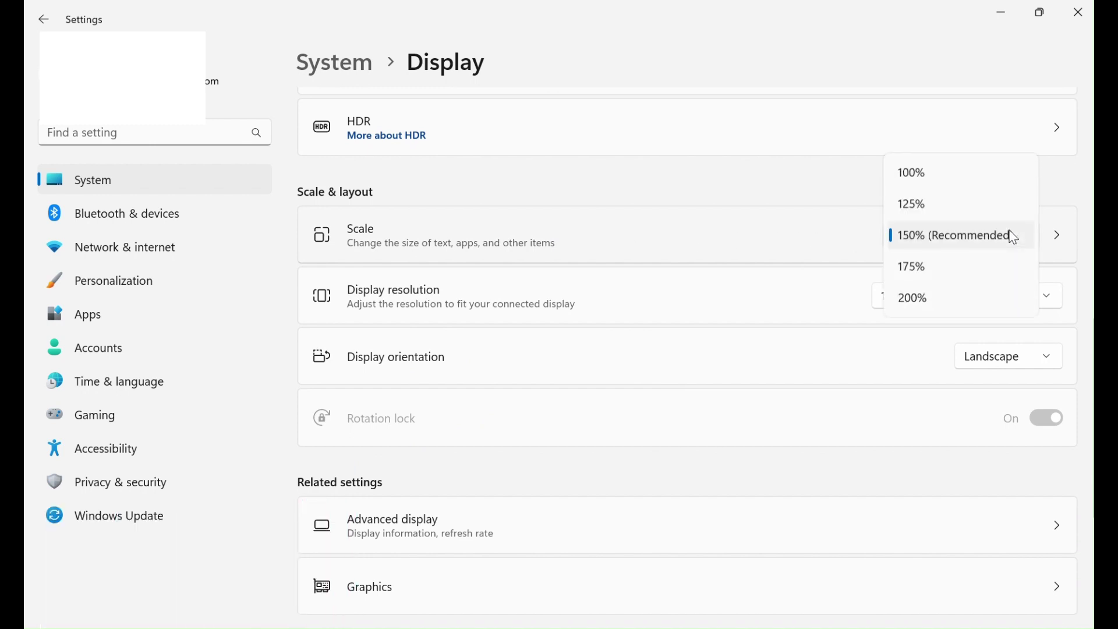
{"action": "left_click", "coordinate": [926, 180]}
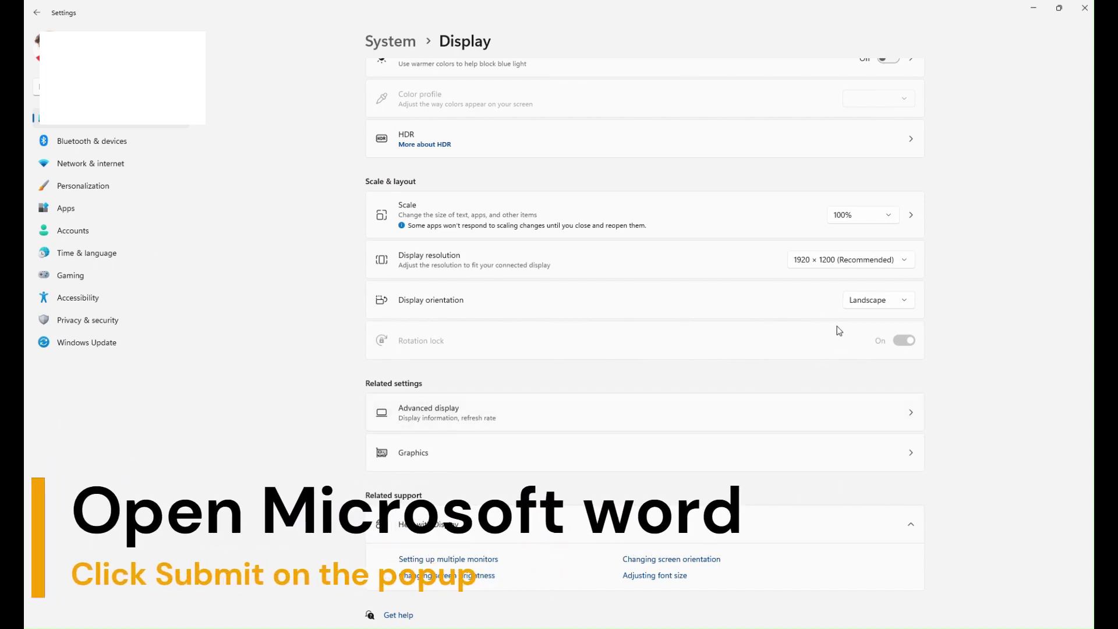
{"action": "left_click", "coordinate": [865, 218]}
{"action": "left_click", "coordinate": [859, 256]}
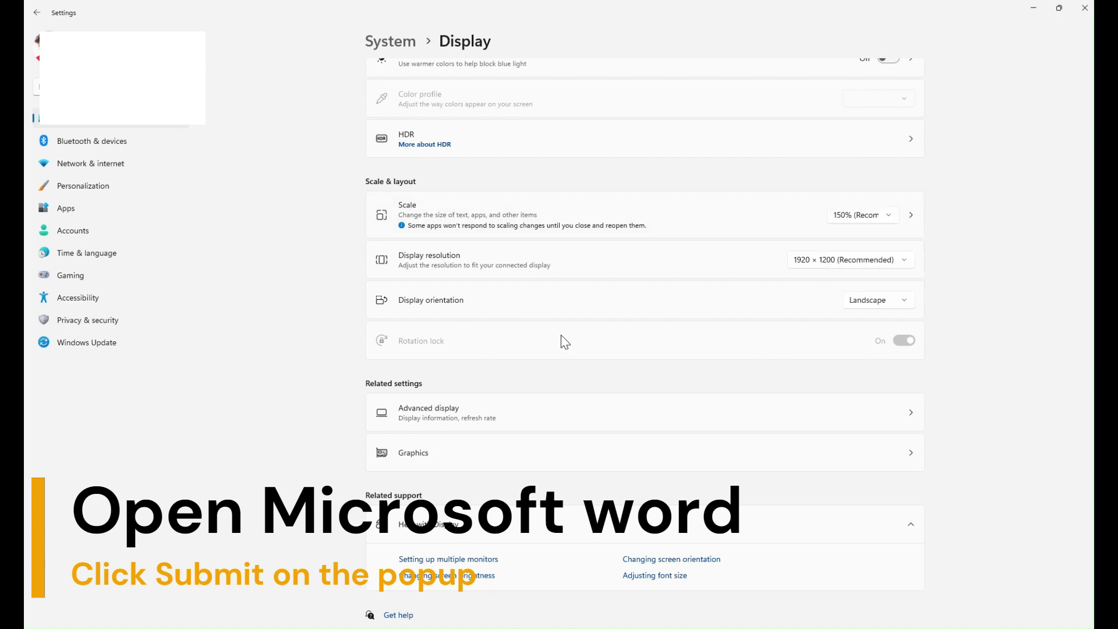